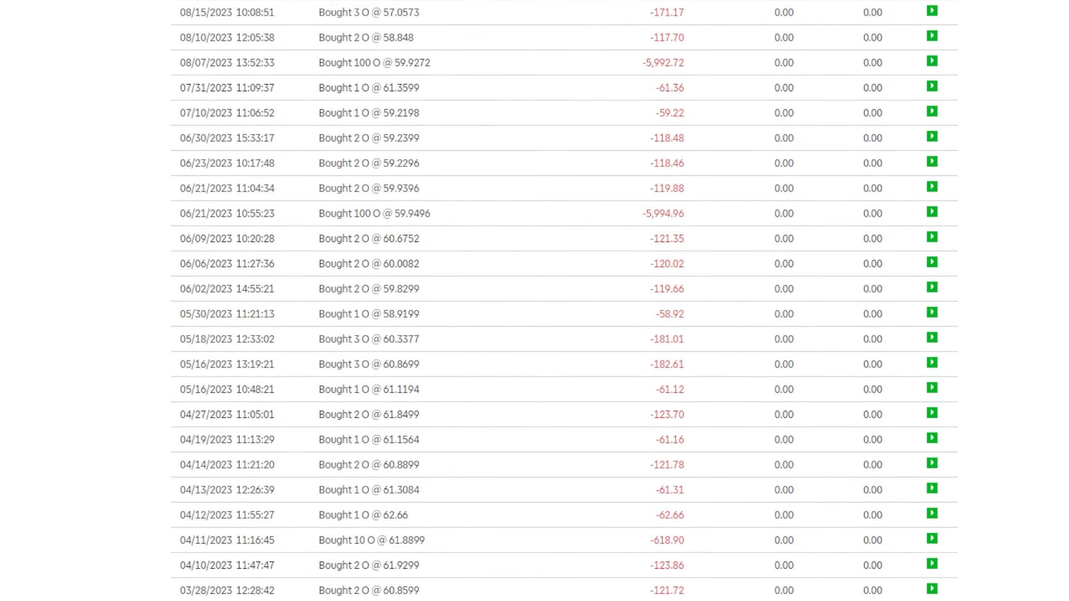
scroll(563, 301, "up", 1)
scroll(564, 301, "down", 3)
scroll(564, 300, "up", 1)
scroll(563, 300, "up", 1)
scroll(564, 301, "up", 1)
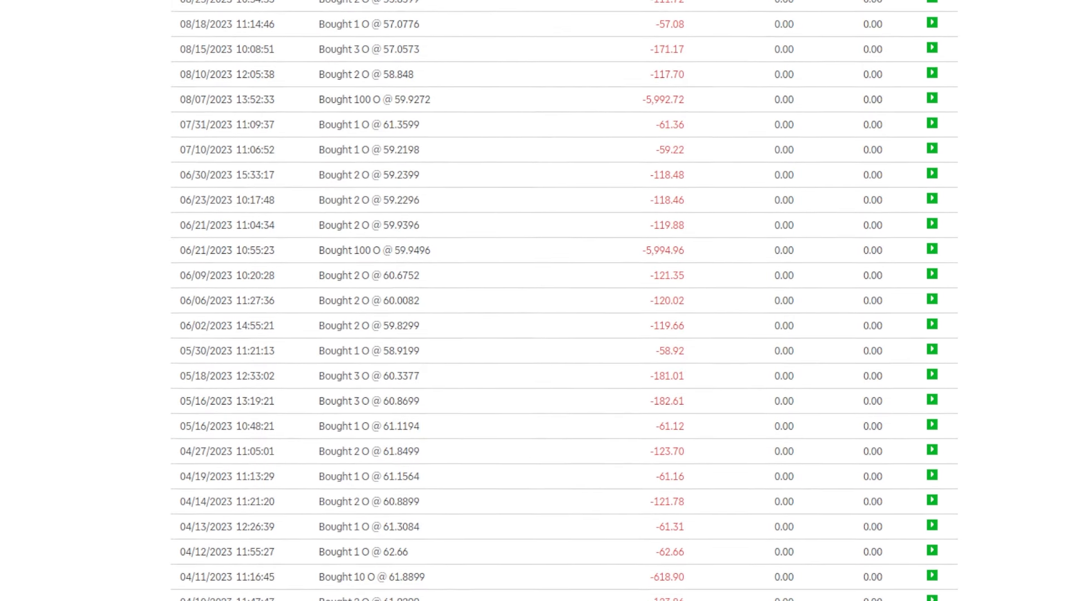
scroll(564, 301, "up", 1)
scroll(564, 301, "up", 1)
scroll(564, 301, "up", 1)
scroll(564, 300, "up", 2)
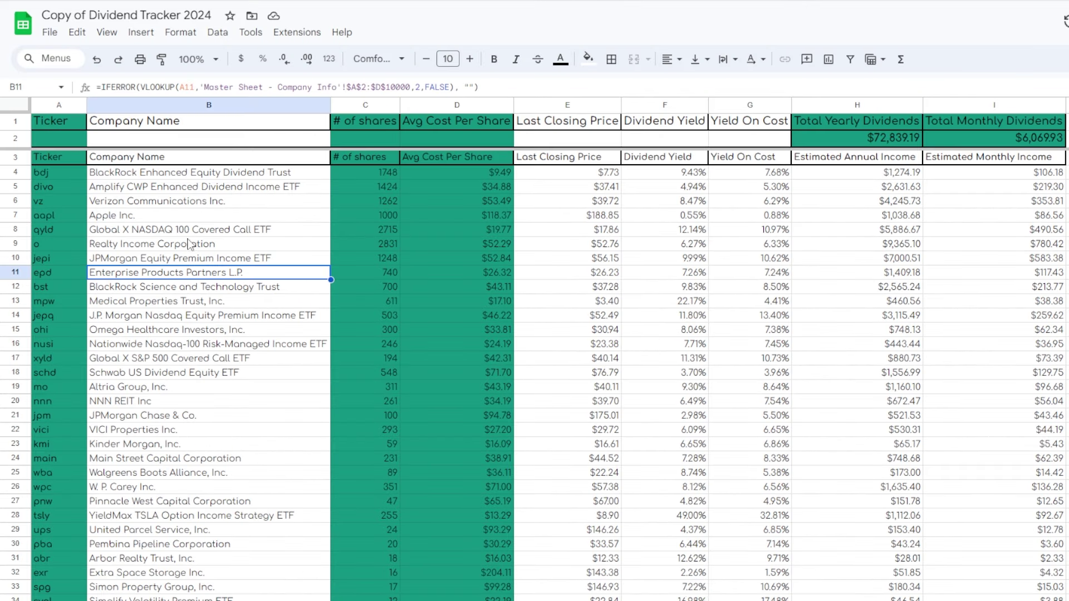
Step: Review the Realty Income row — ticker O, name lookup, 2831 shares — then highlight the company name on its site
left_click(190, 243)
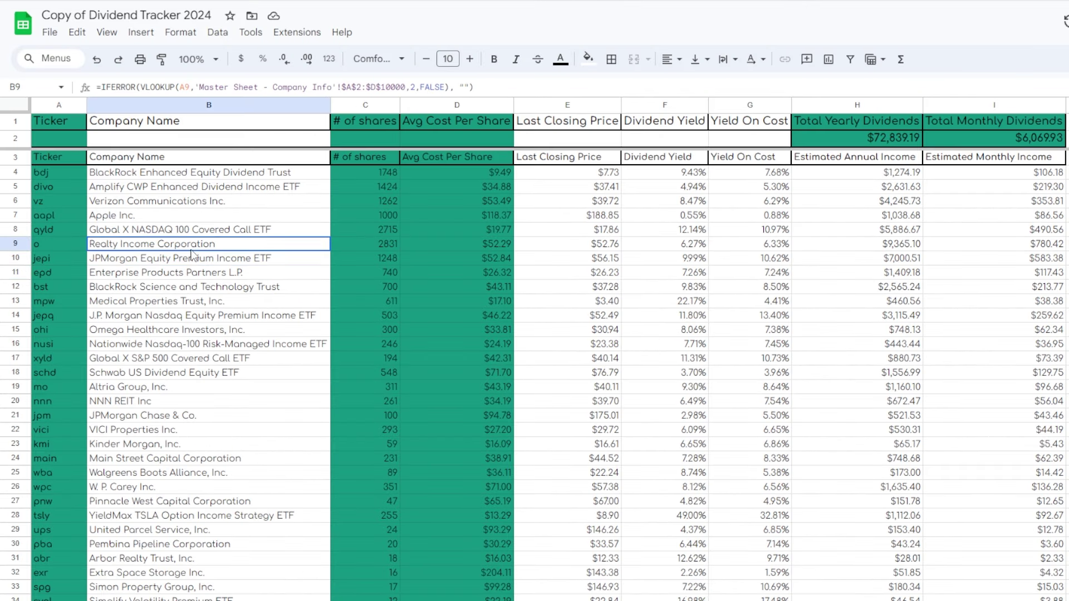
left_click(84, 248)
left_click(152, 246)
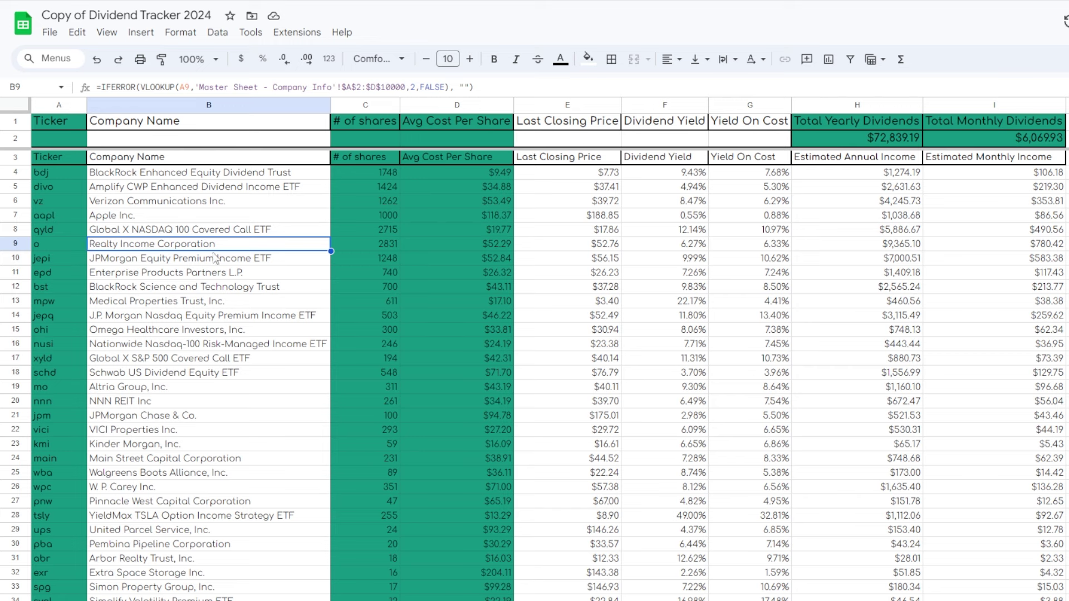
left_click(369, 244)
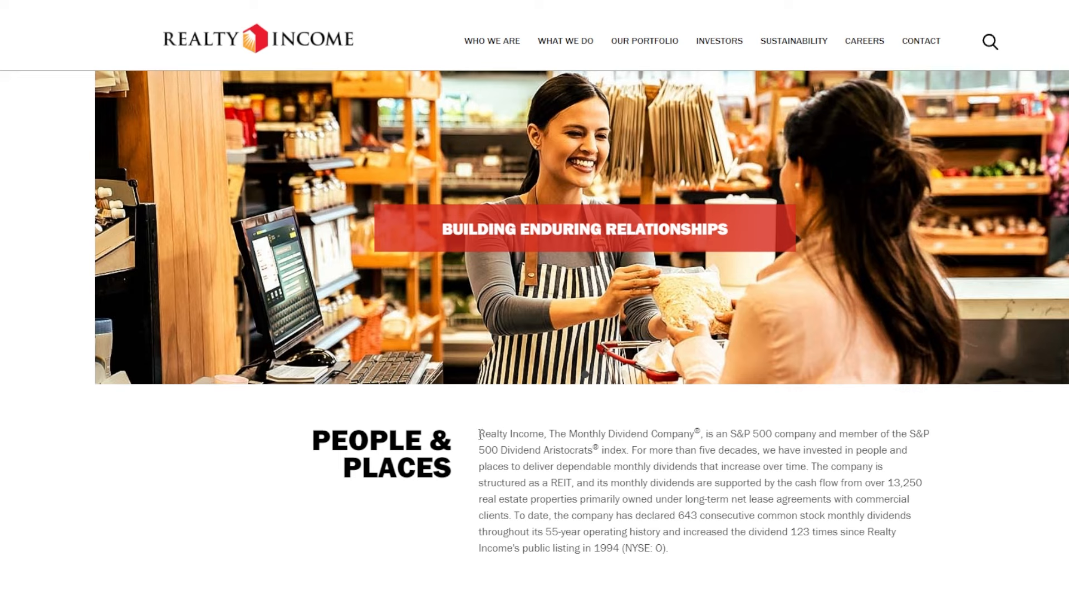
left_click_drag(479, 434, 551, 435)
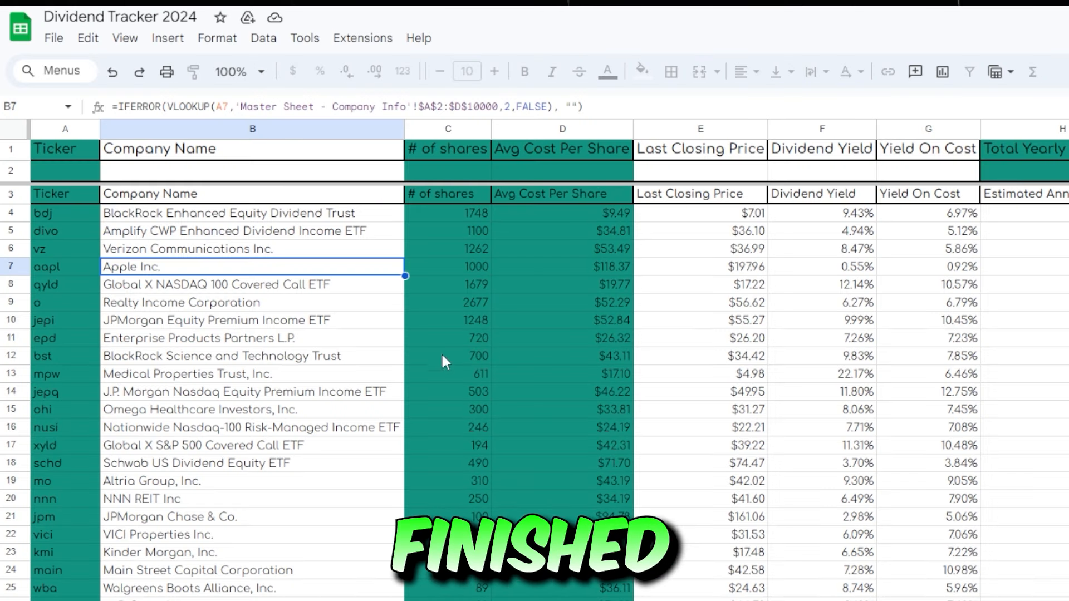
left_click(439, 317)
left_click(426, 452)
left_click(251, 553)
left_click(239, 305)
scroll(243, 309, "down", 3)
scroll(247, 321, "down", 3)
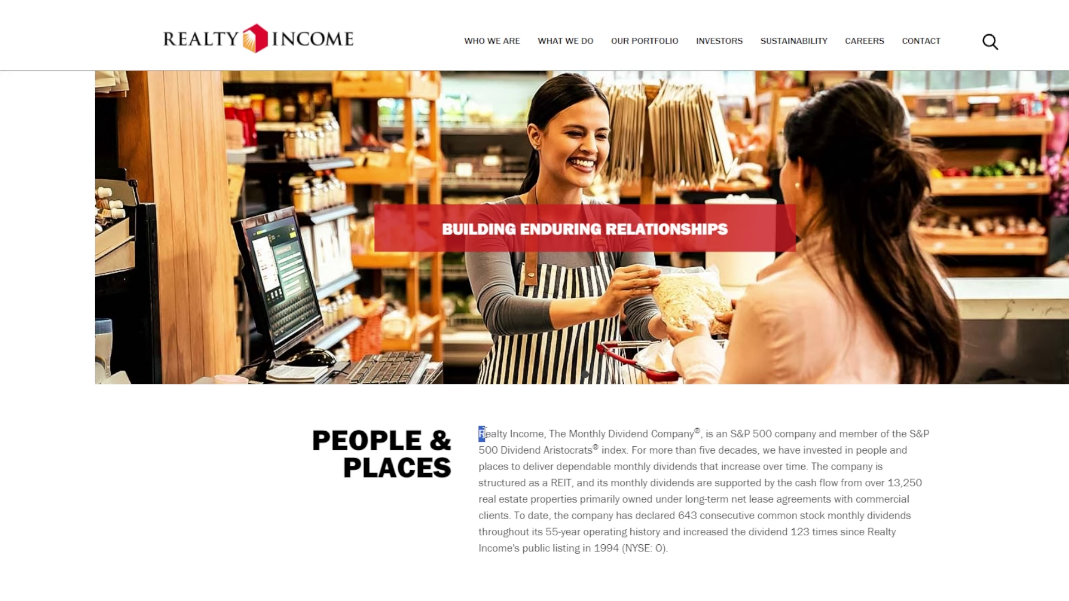
Step: Highlight the Monthly Dividend Company description, 13,250 properties and 643 consecutive monthly dividends
left_click_drag(483, 434, 697, 433)
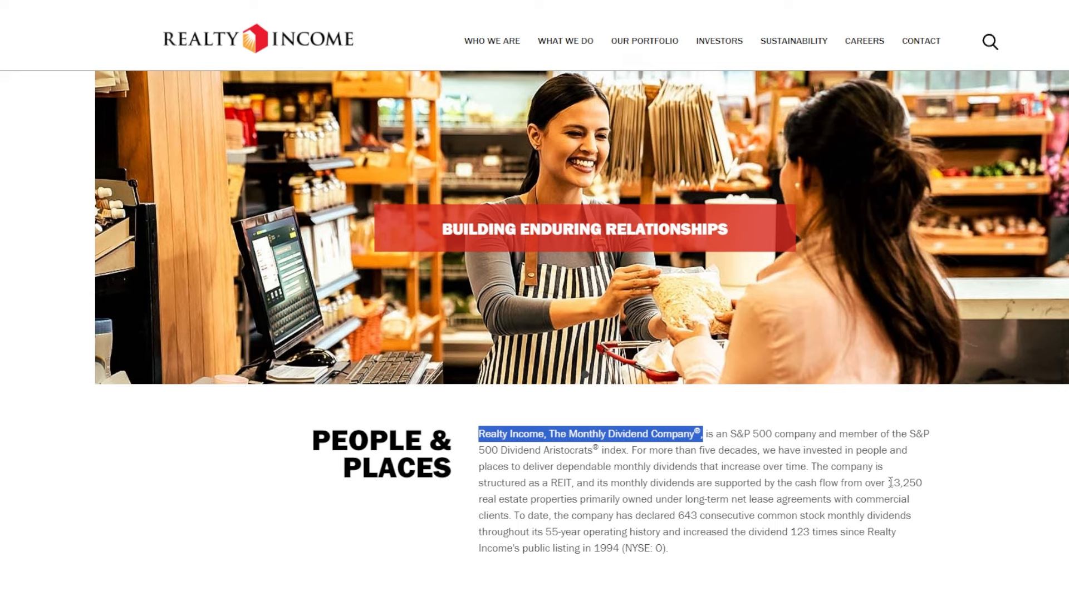
left_click_drag(883, 482, 929, 488)
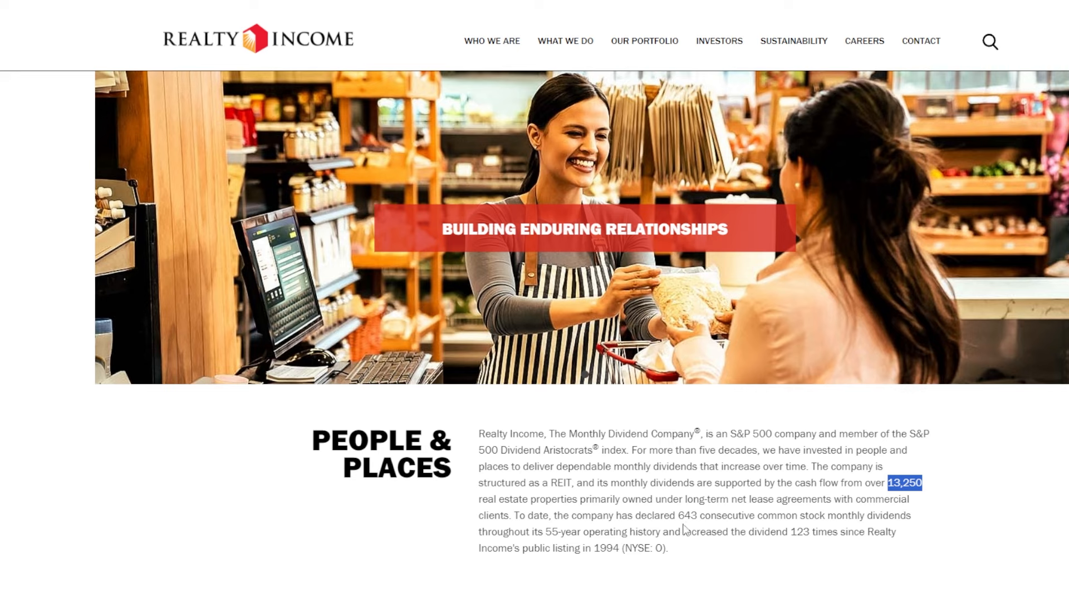
mouse_move(676, 517)
left_mouse_down()
mouse_move(725, 516)
mouse_move(754, 499)
mouse_move(818, 515)
mouse_move(919, 515)
mouse_move(583, 539)
mouse_move(636, 530)
left_mouse_up()
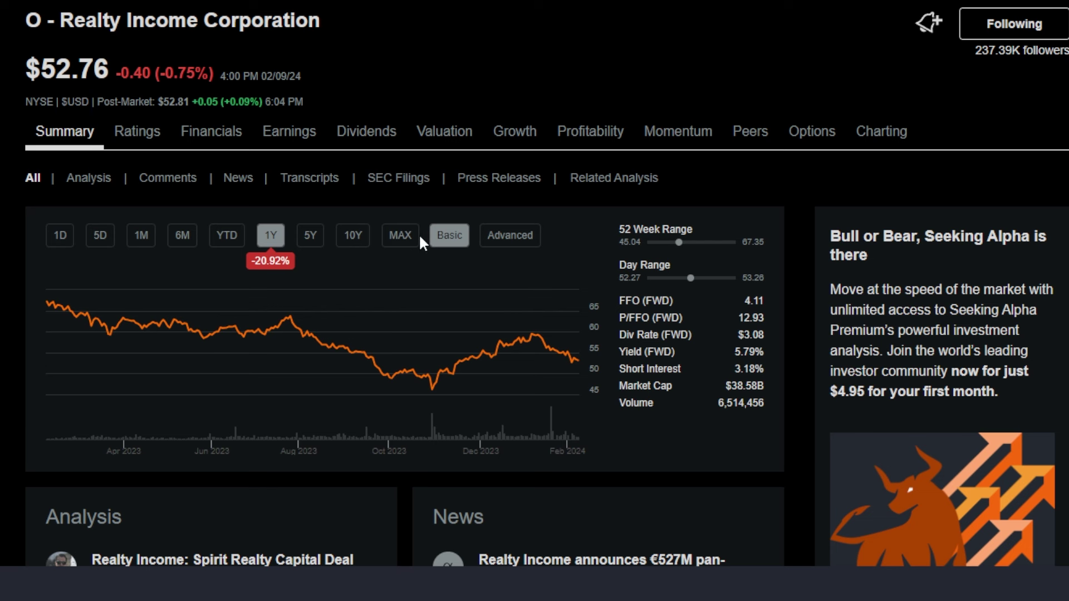
Step: Show O's Seeking Alpha price chart over its full MAX history
left_click(409, 236)
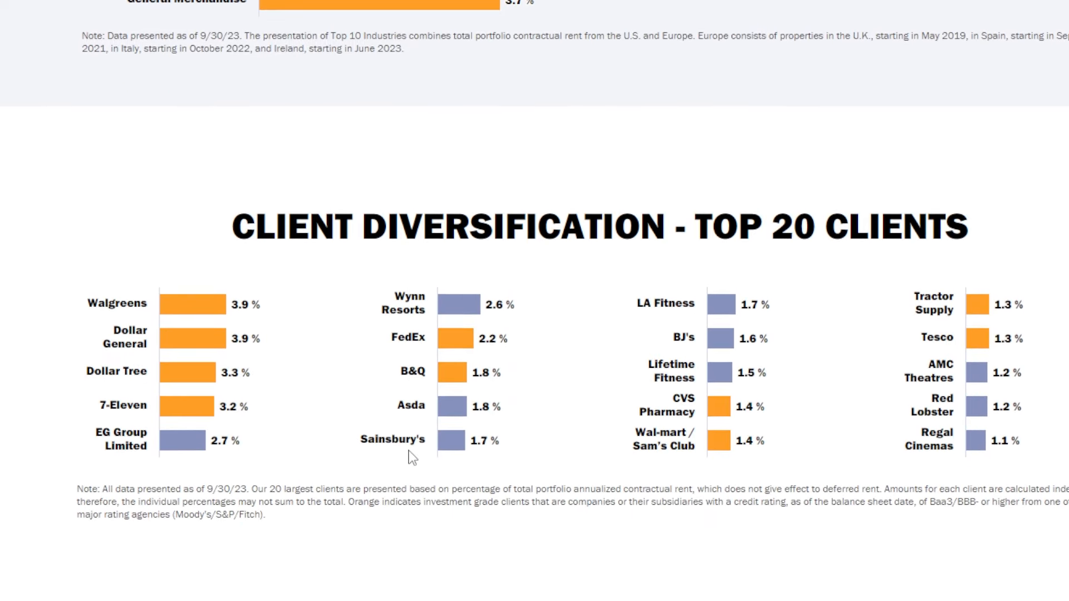
scroll(409, 456, "down", 1)
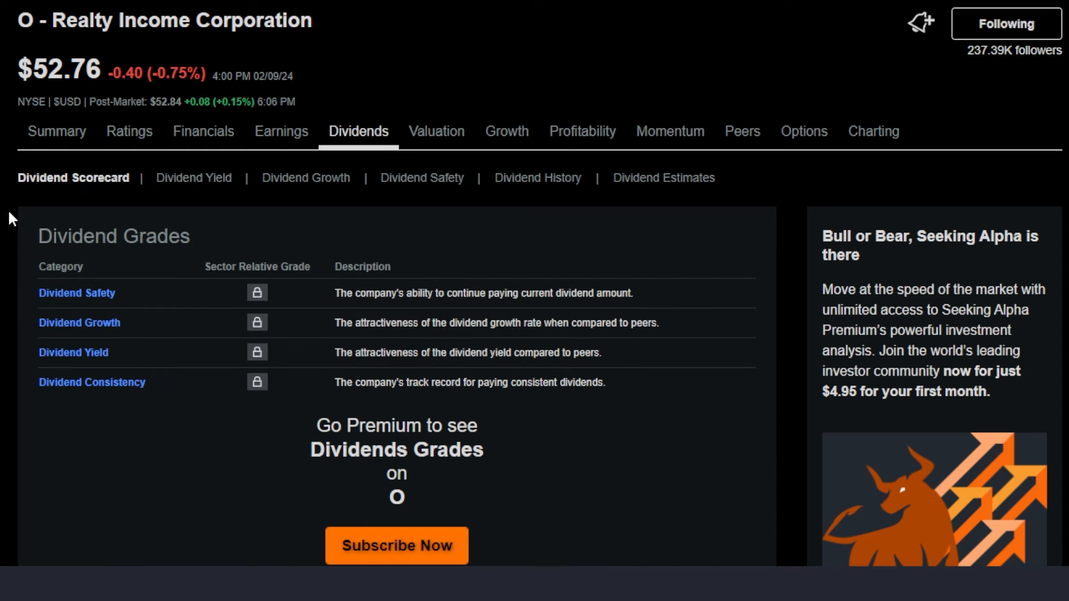
scroll(9, 209, "down", 3)
scroll(27, 218, "down", 1)
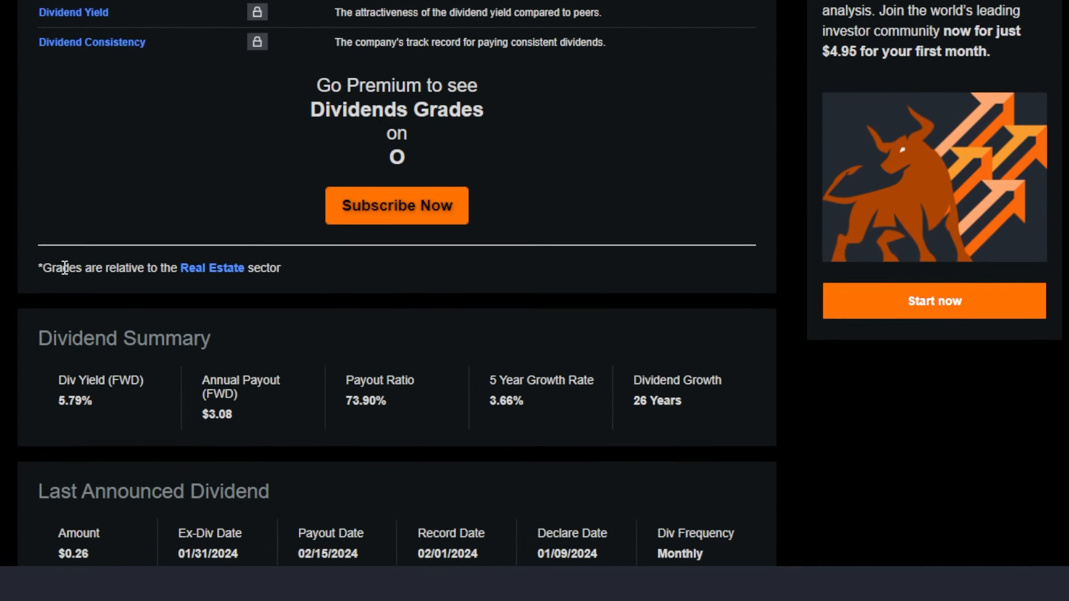
scroll(64, 267, "down", 1)
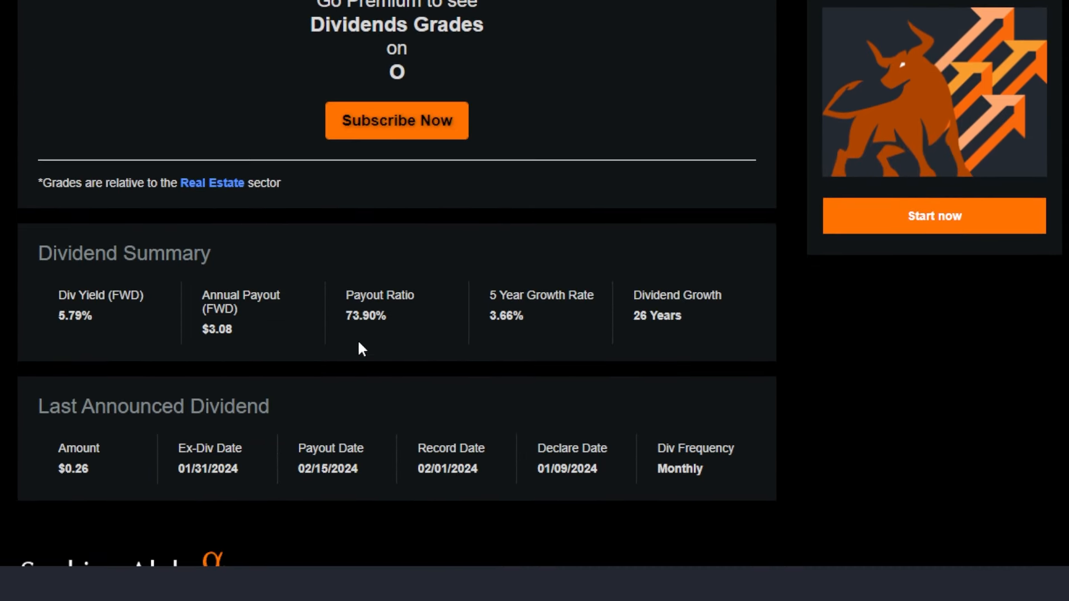
Step: Highlight O's 5.79% forward dividend yield, then return to the stock's summary overview
left_click_drag(58, 294, 154, 314)
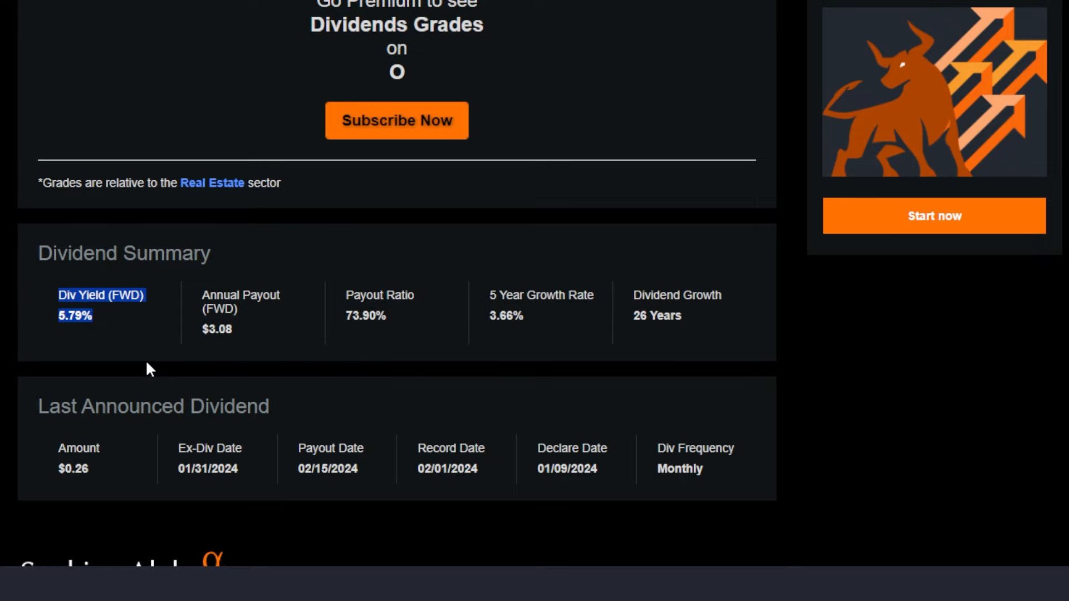
scroll(144, 360, "up", 5)
left_click(55, 133)
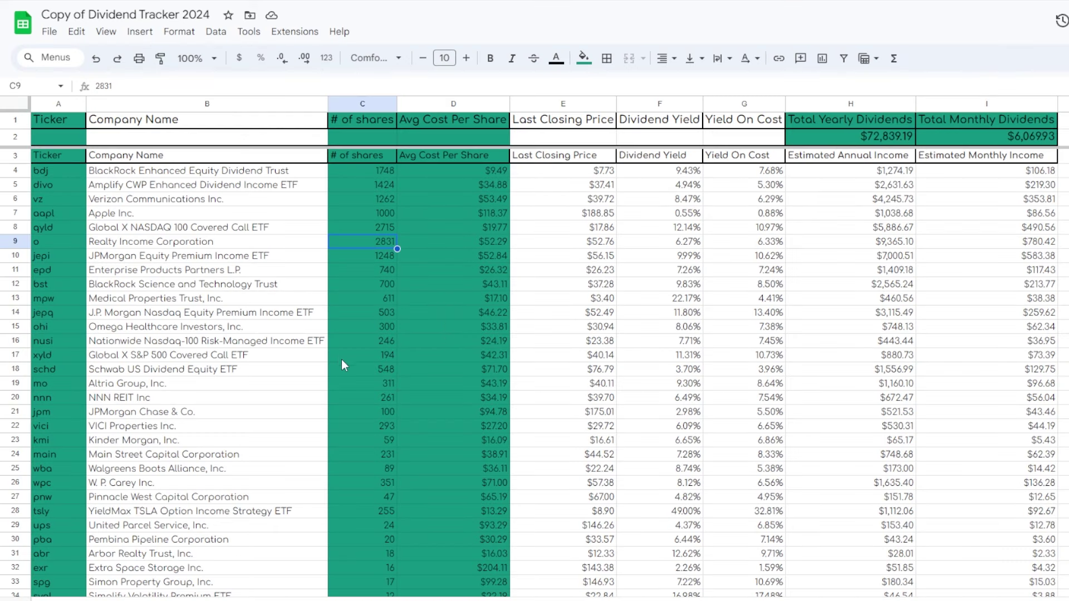
Step: Browse company rows in the tracker, including Medical Properties Trust's average cost per share
left_click(251, 313)
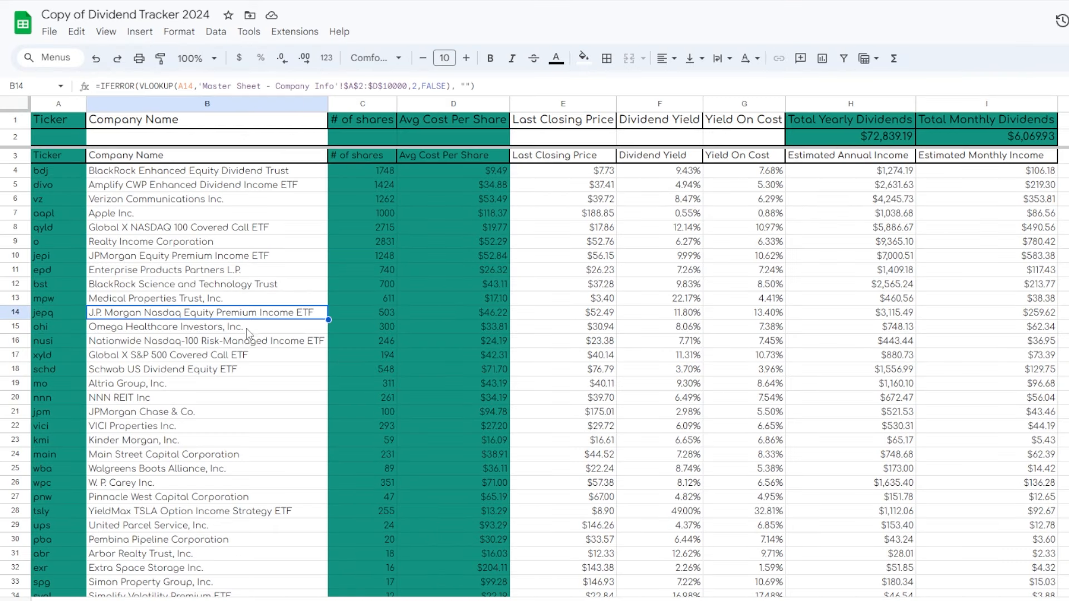
scroll(249, 338, "down", 1)
scroll(247, 351, "up", 1)
left_click(198, 212)
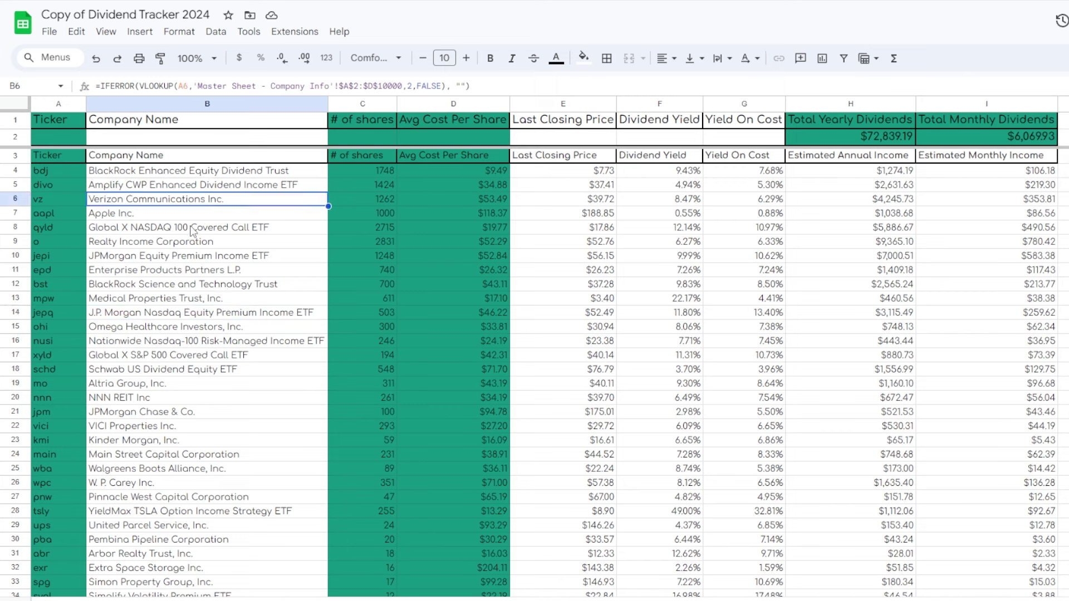
left_click(201, 342)
left_click(463, 297)
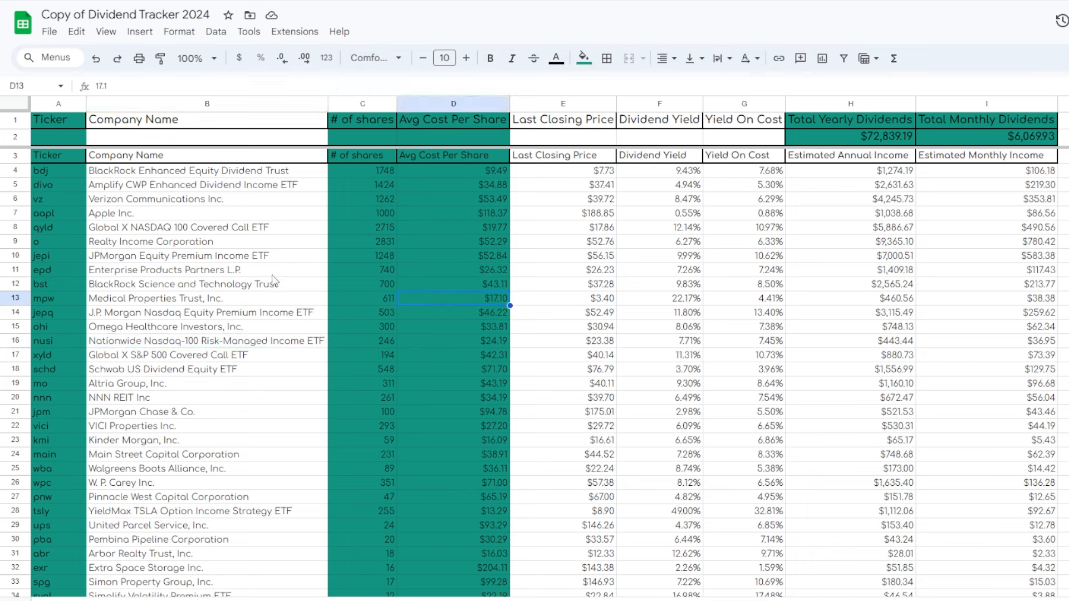
Step: Confirm Realty Income's 2831 shares, then highlight the $3.08 annual payout per share in Payment Details
left_click(378, 244)
left_click(306, 245)
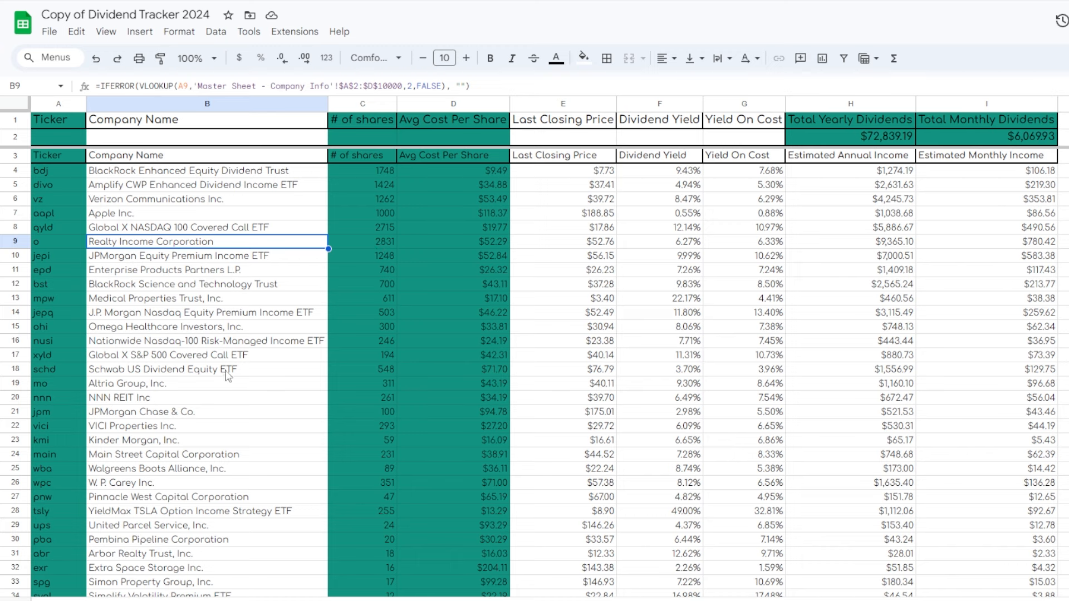
left_click(367, 246)
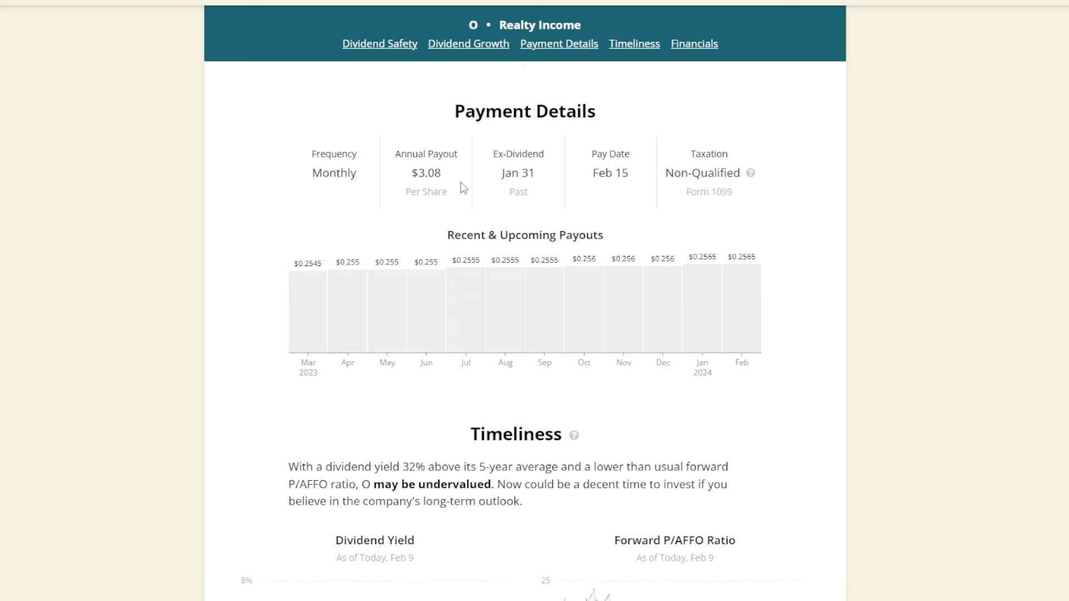
left_click_drag(441, 173, 411, 172)
Step: Bring forward the Calculator holding 2831 × 0.2565
key("alt+Tab")
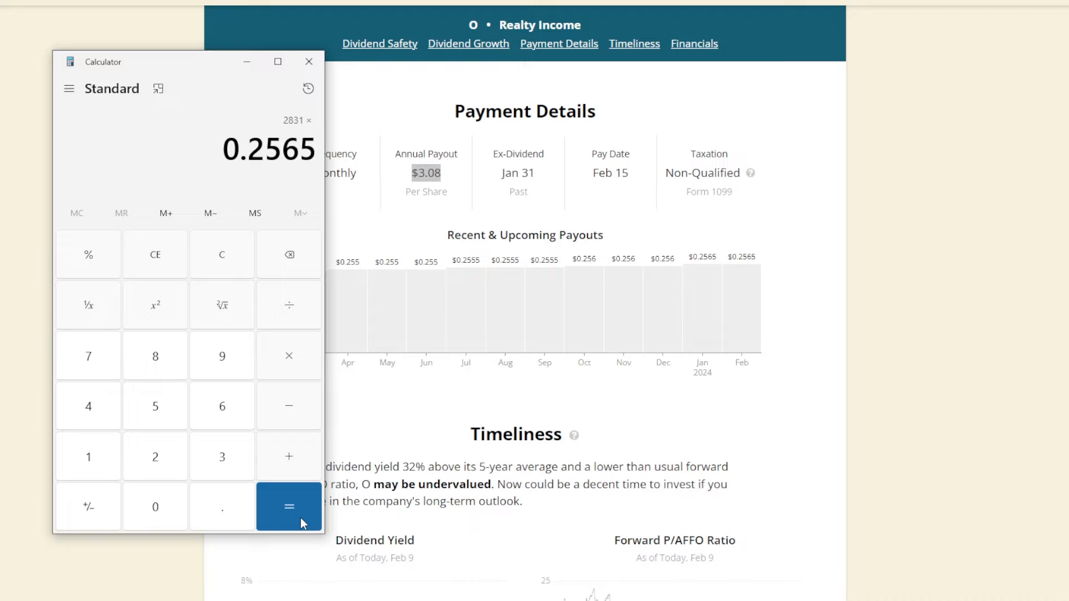
Step: Compute 2831 × 0.2565 = 726.1515, then divide by 52 to get 13.96445192307692
left_click(300, 517)
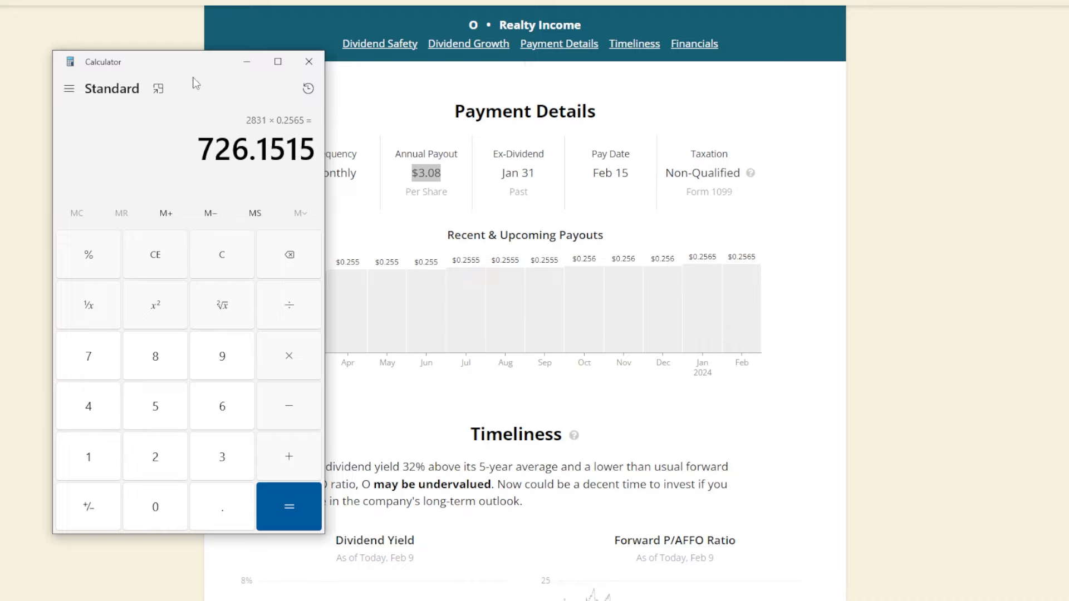
type("/52")
left_click(296, 506)
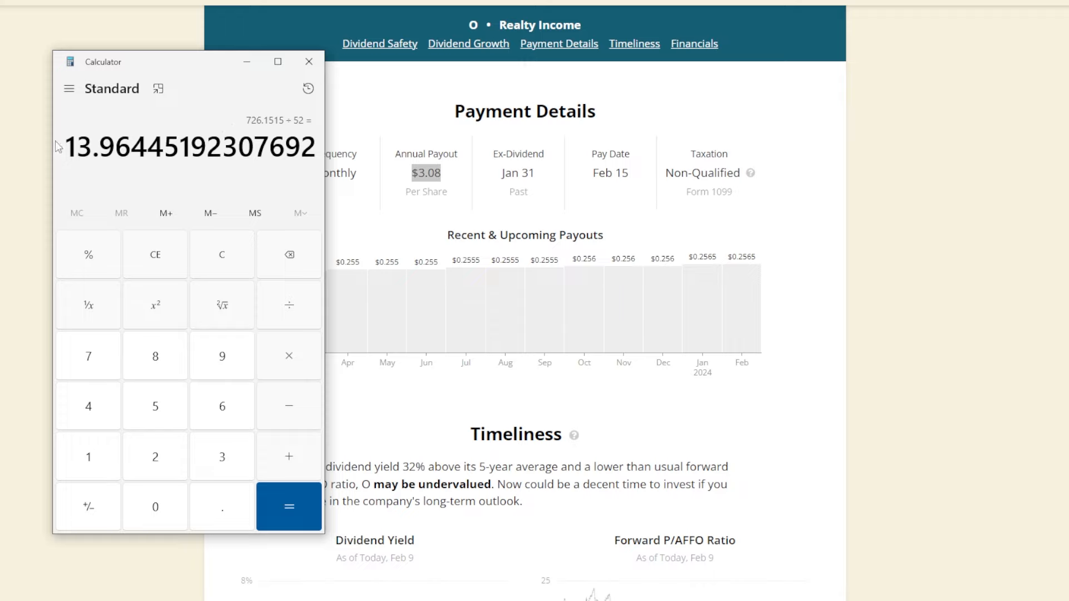
Step: Mark the 13.96 portion of the weekly result in the Calculator display
left_click_drag(68, 146, 132, 152)
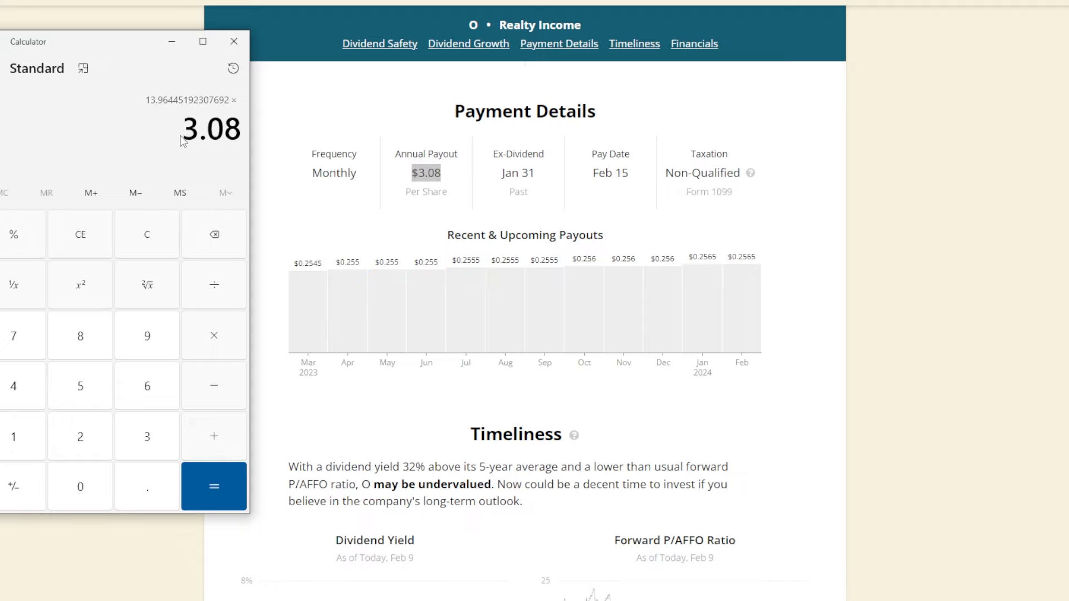
Step: Evaluate 13.96445192307692 × 3.08 = 43.01051192307692 and highlight the 43.01 portion of the result
key("Return")
mouse_move(1, 127)
left_mouse_down()
mouse_move(74, 128)
mouse_move(56, 128)
left_mouse_up()
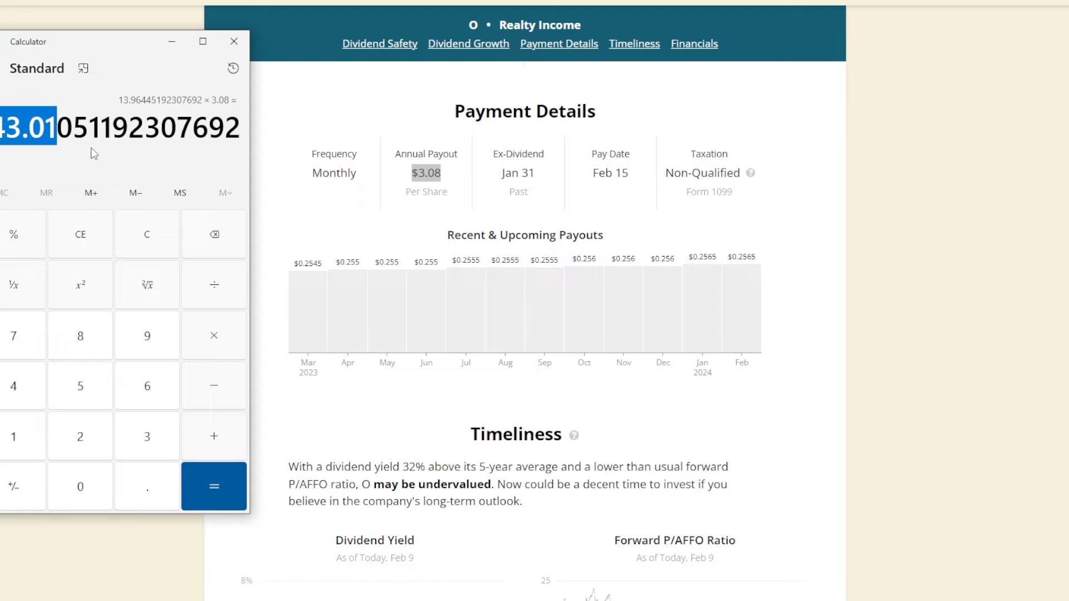
left_click_drag(100, 41, 137, 42)
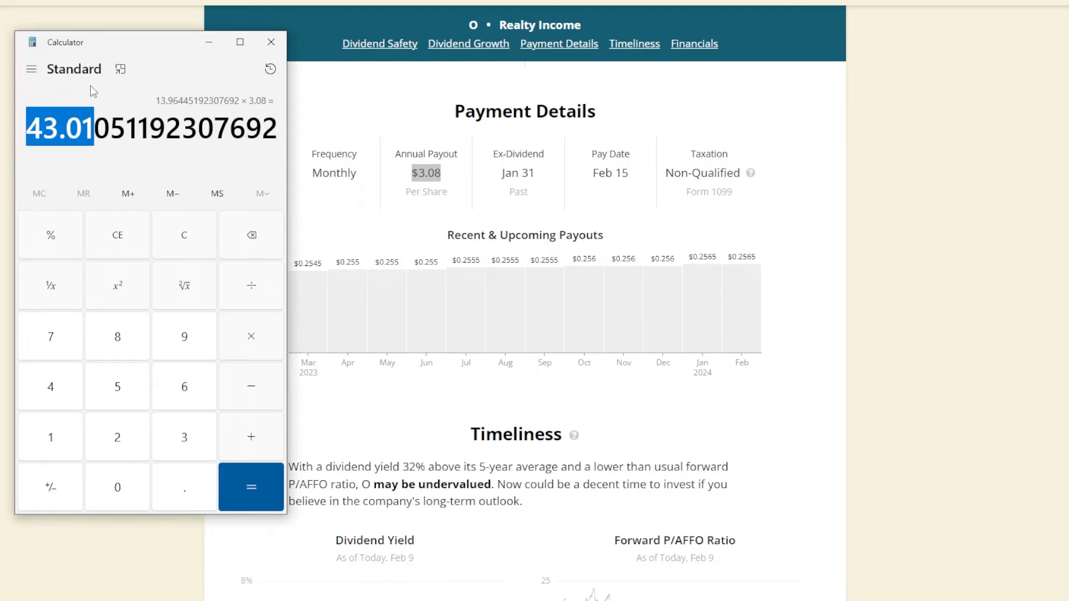
left_click(117, 161)
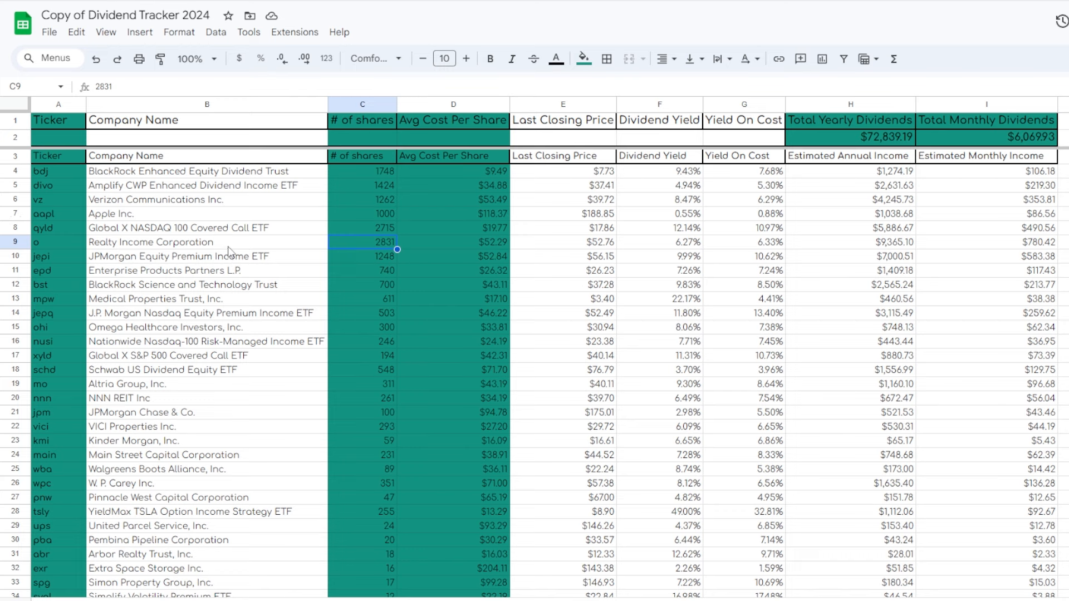
left_click(245, 231)
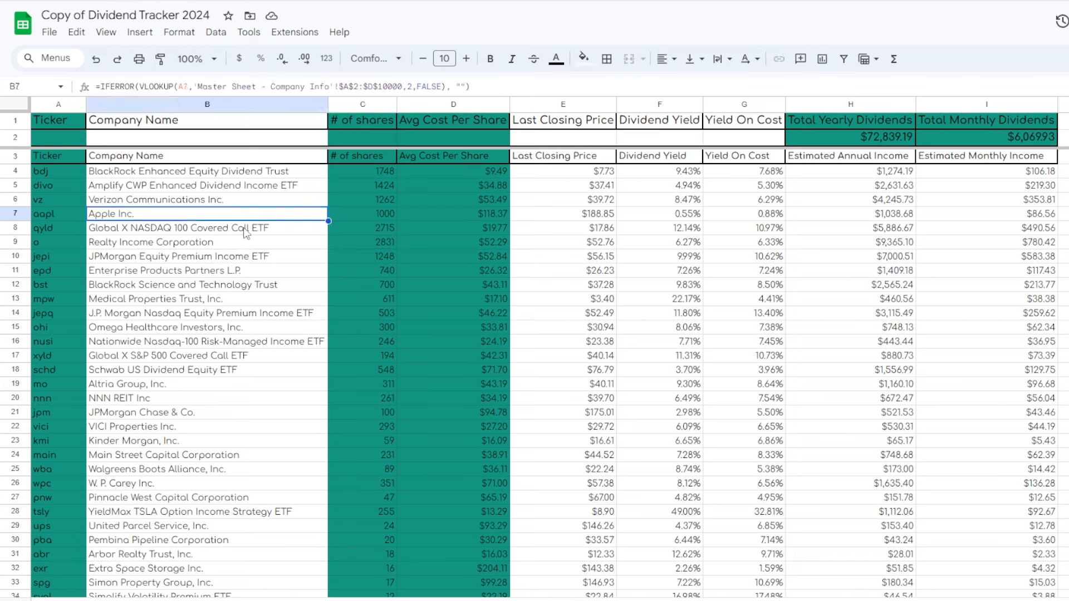
key("Down")
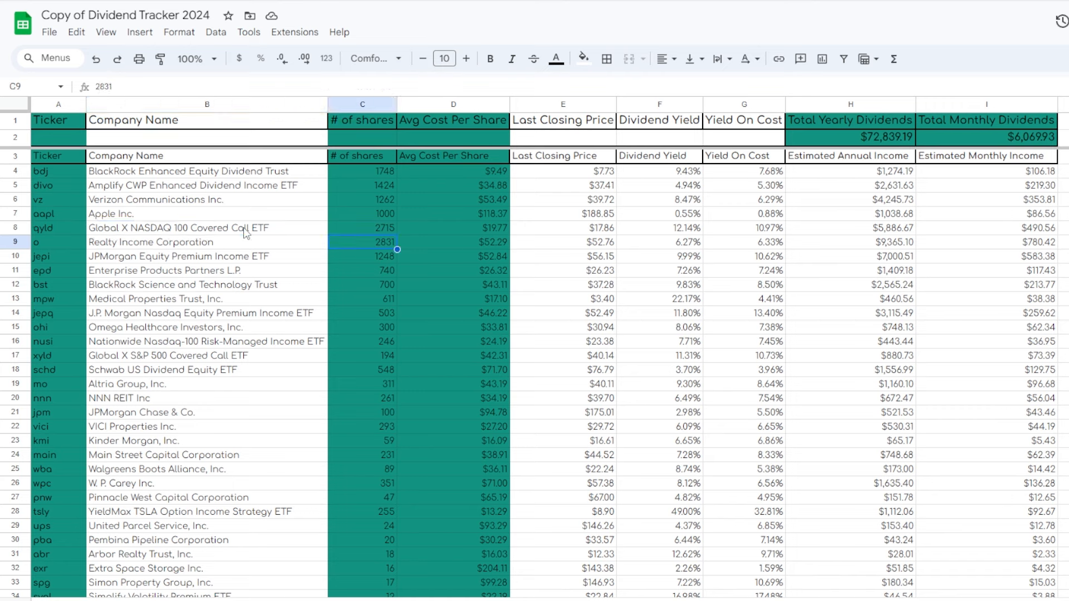
key("Right")
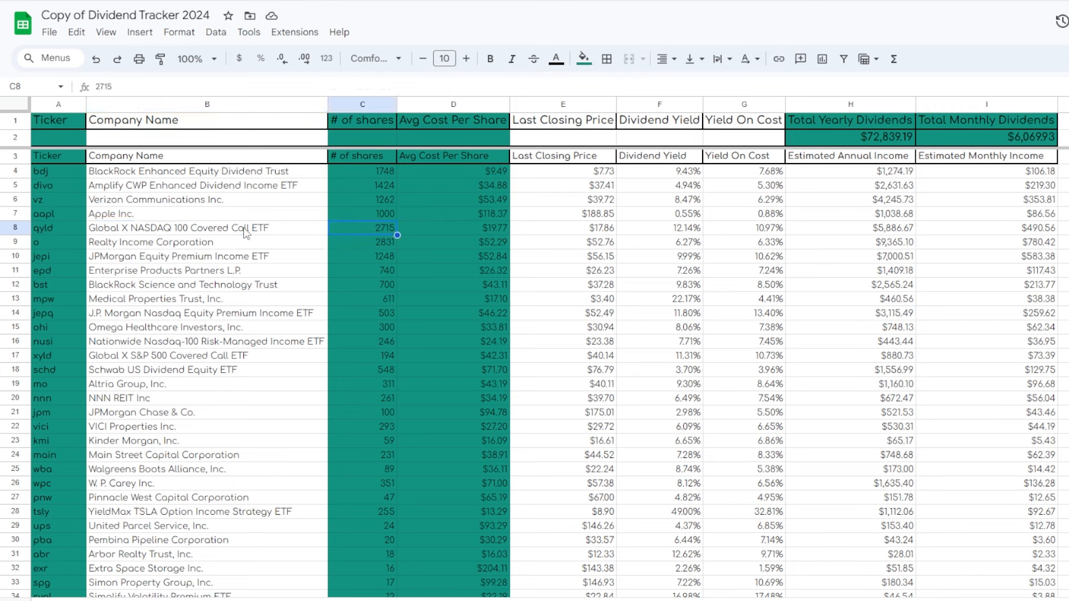
key("Left")
key("Down")
key("Down")
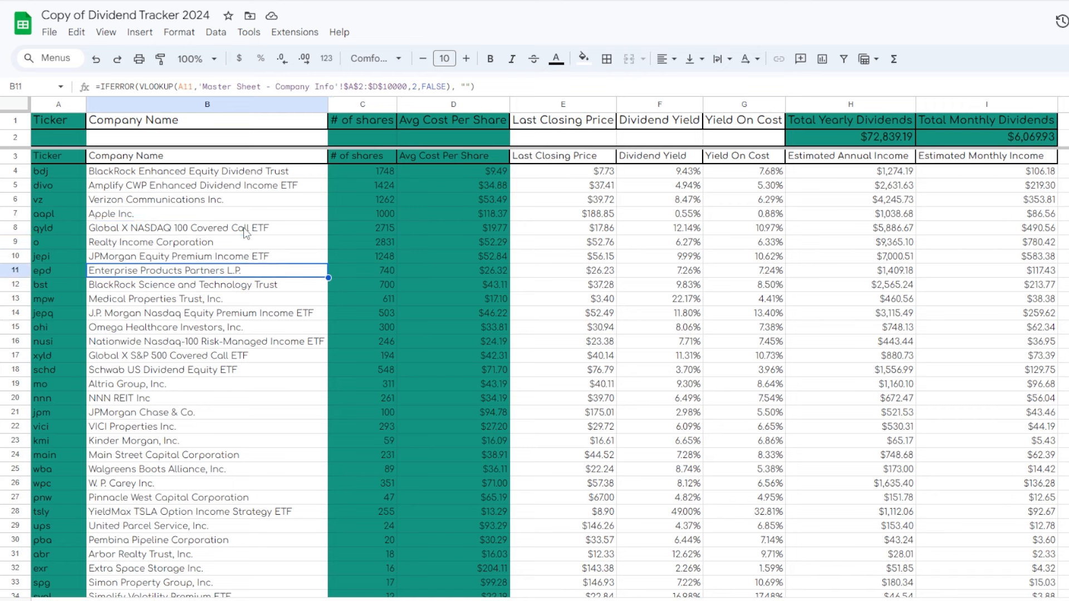
key("Up")
key("Up")
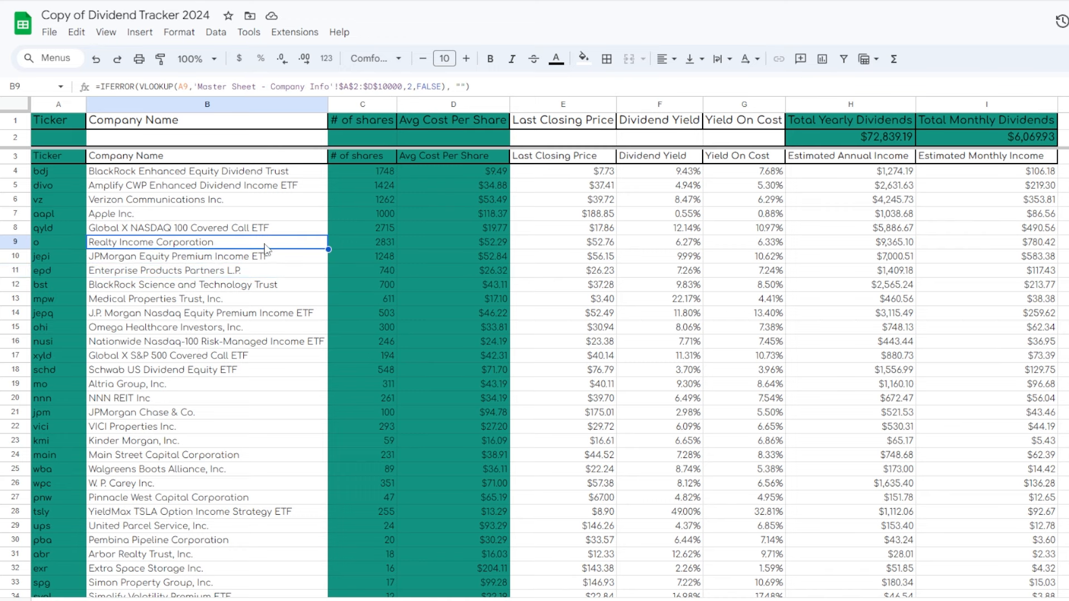
key("Up")
key("Right")
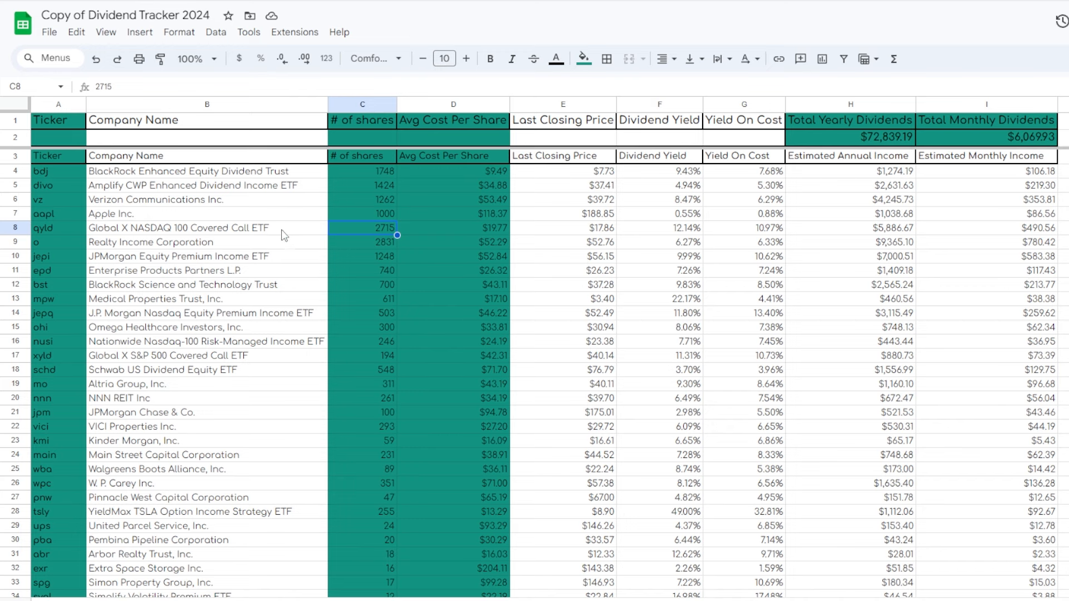
left_click(283, 247)
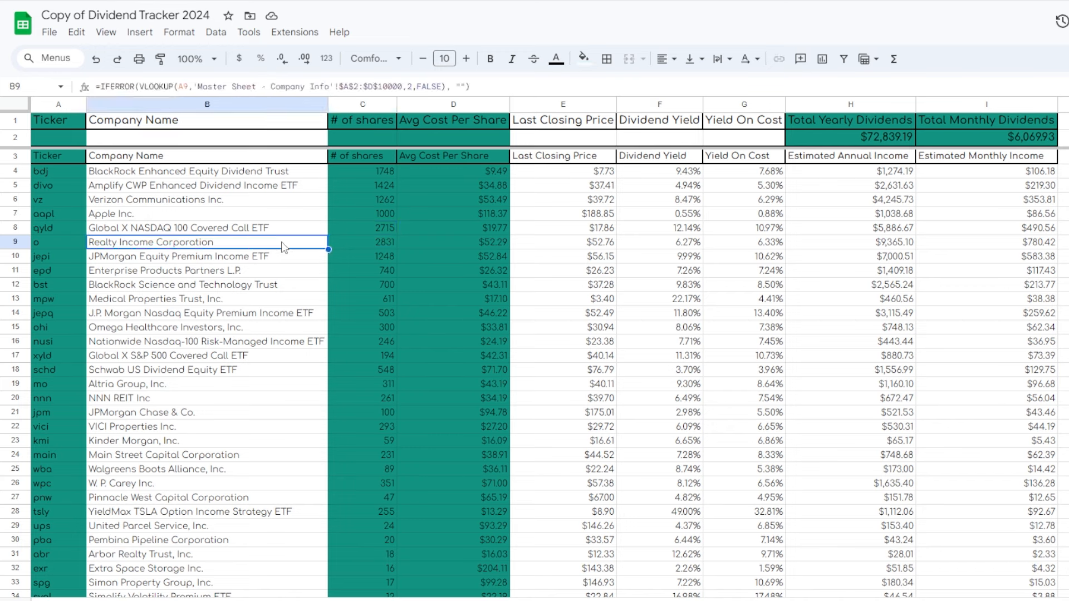
key("Right")
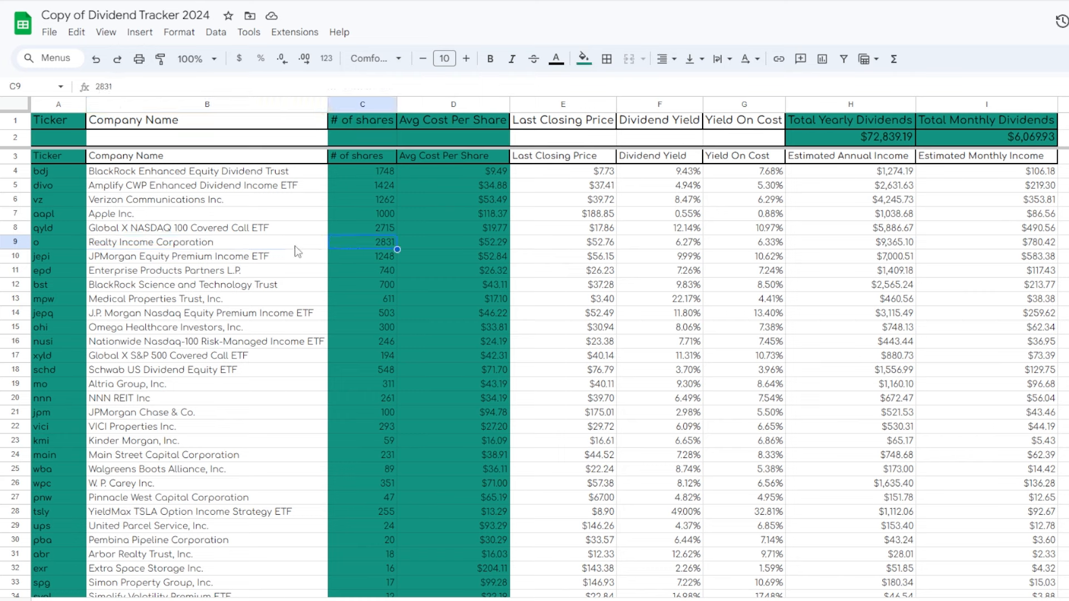
key("Left")
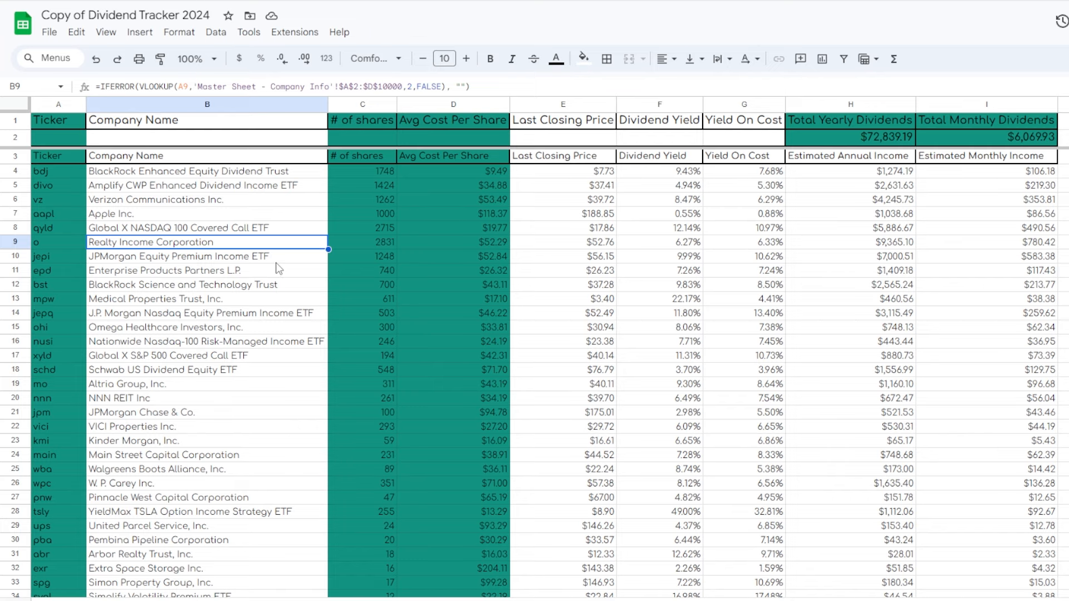
key("Down")
scroll(278, 268, "down", 3)
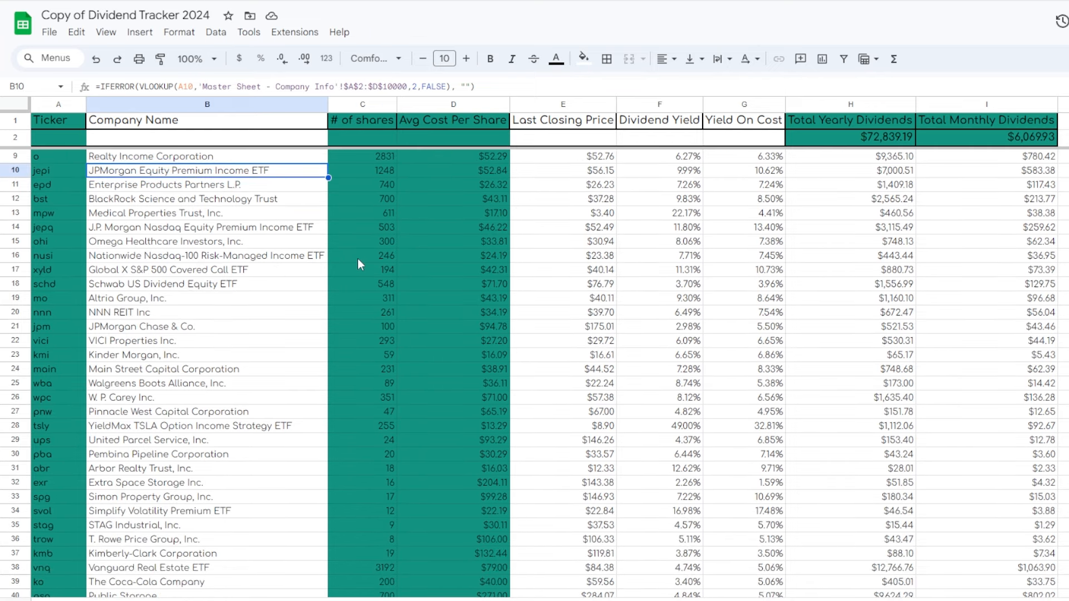
left_click(1006, 140)
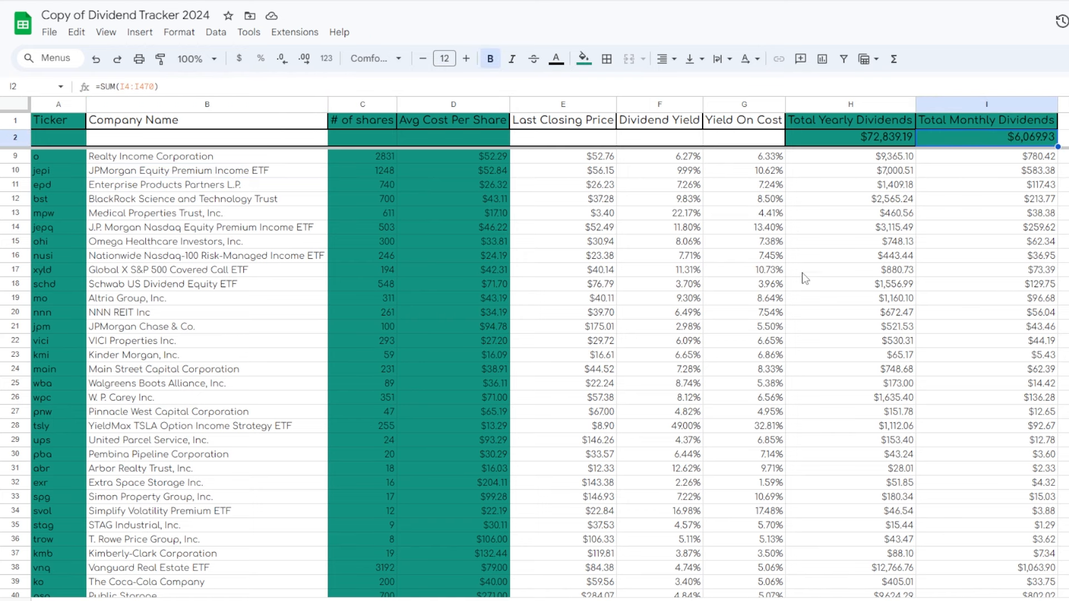
scroll(724, 307, "up", 2)
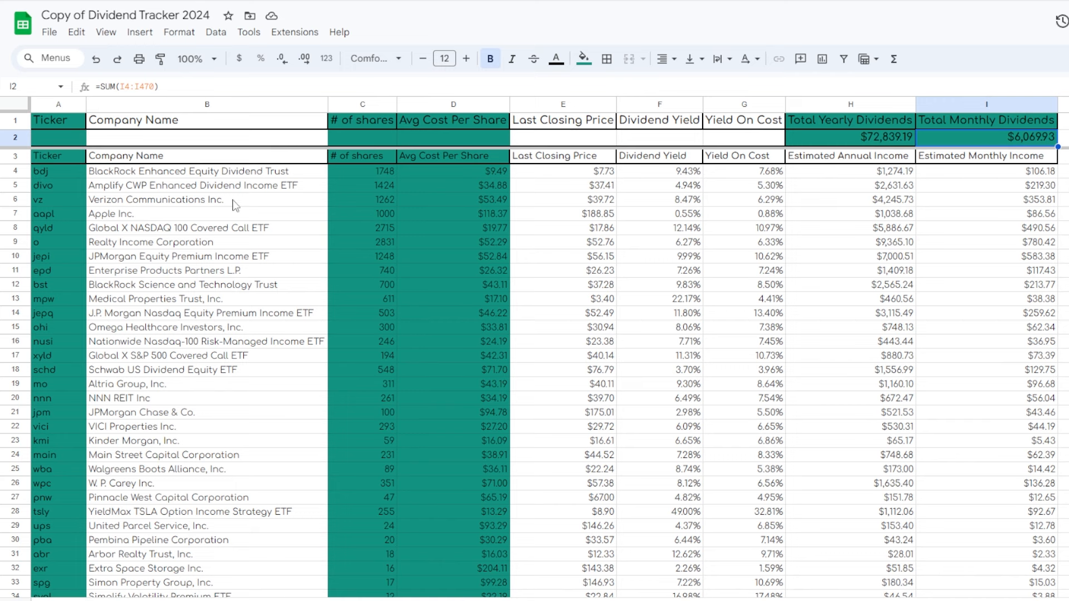
left_click(233, 256)
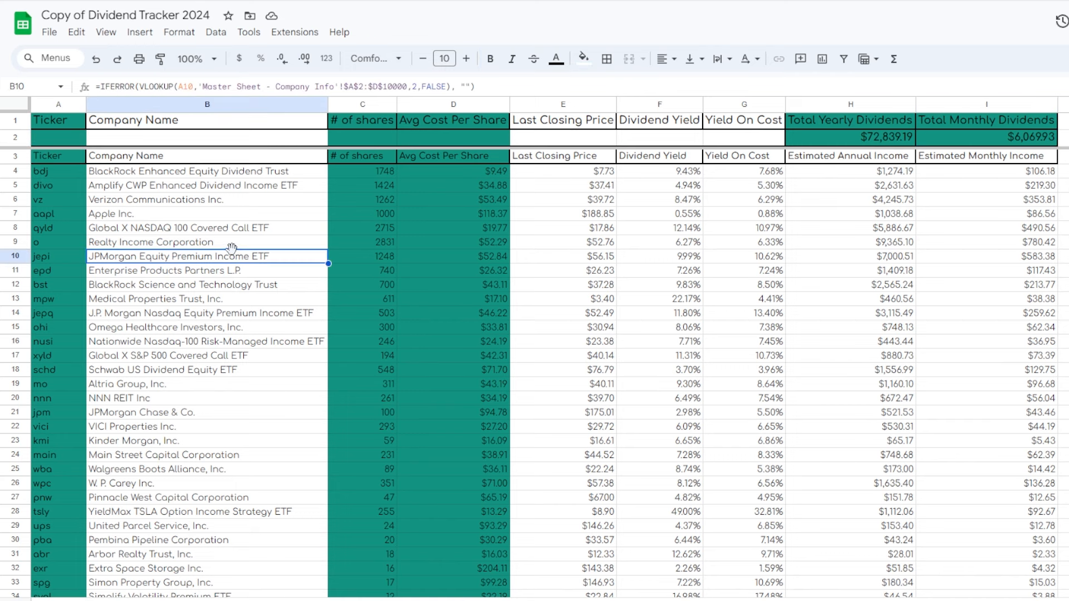
left_click(228, 286)
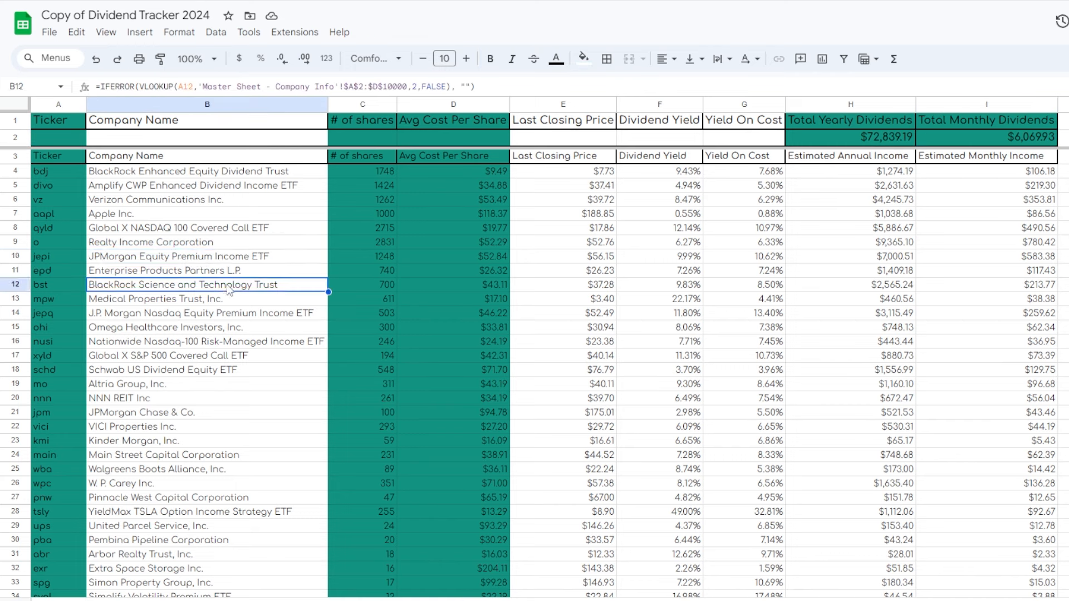